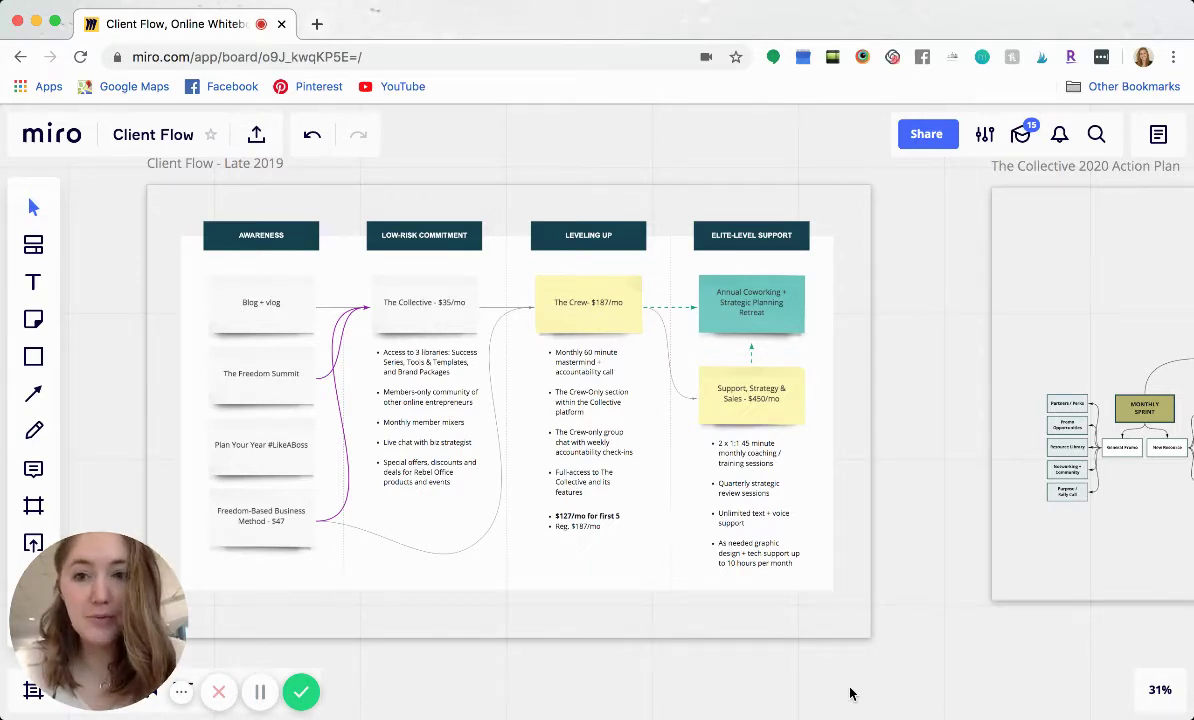
Examine the Client Flow - Late 2019 frame, from the Awareness offers through to the Elite-Level Support column
scroll(850, 693, "up", 5)
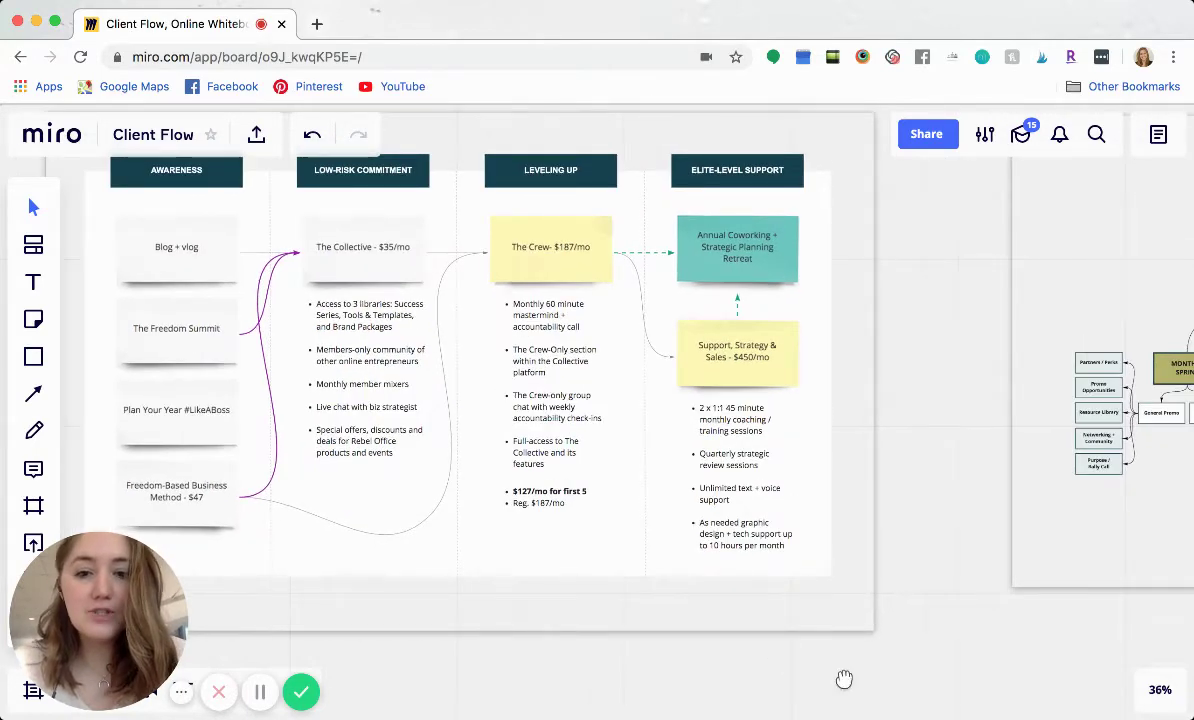
scroll(845, 680, "left", 5)
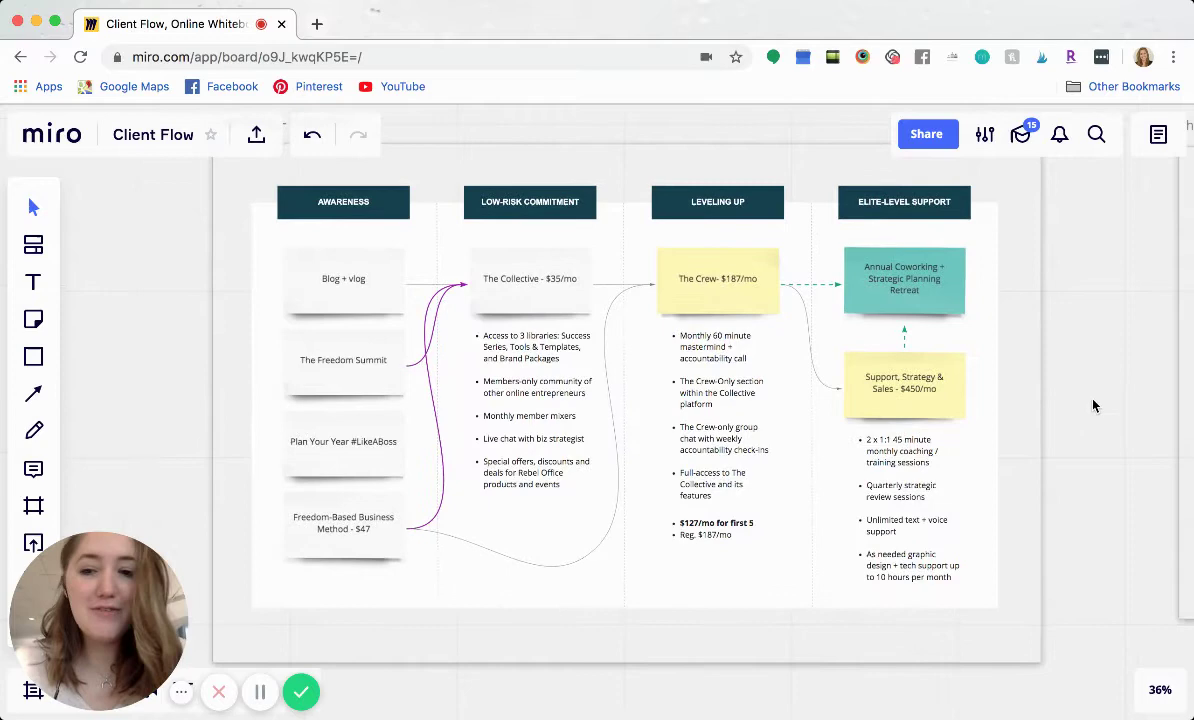
scroll(1092, 412, "up", 2)
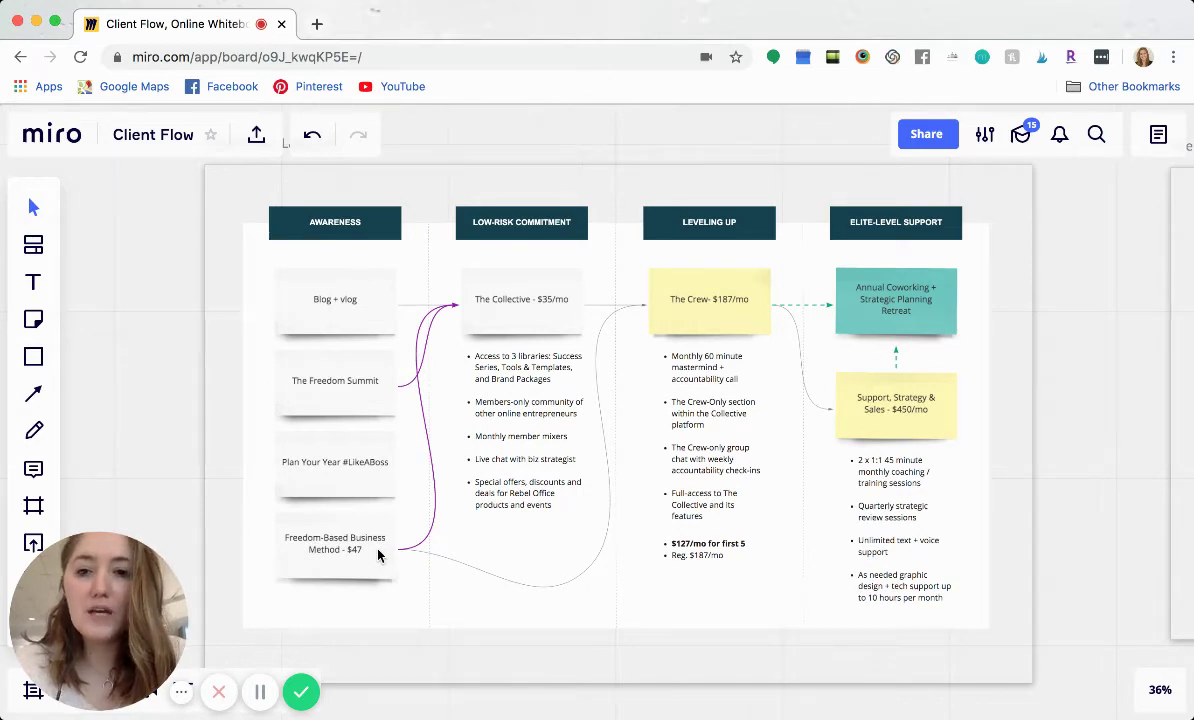
left_click(369, 291)
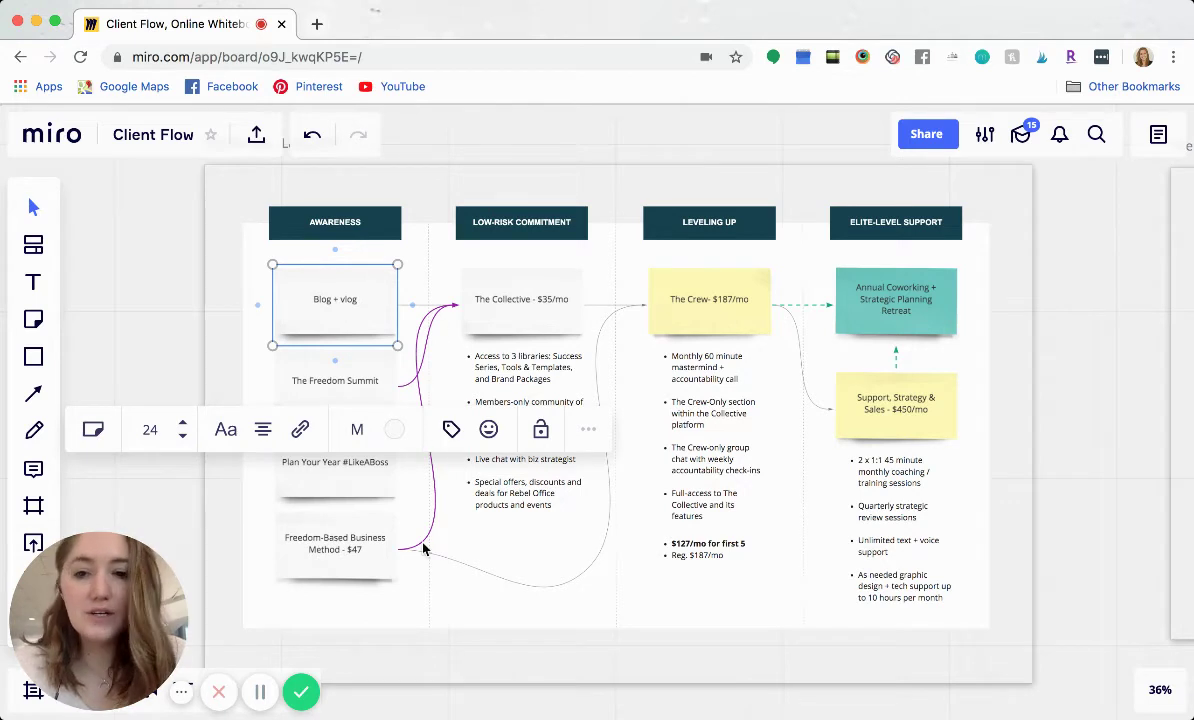
left_click(378, 567)
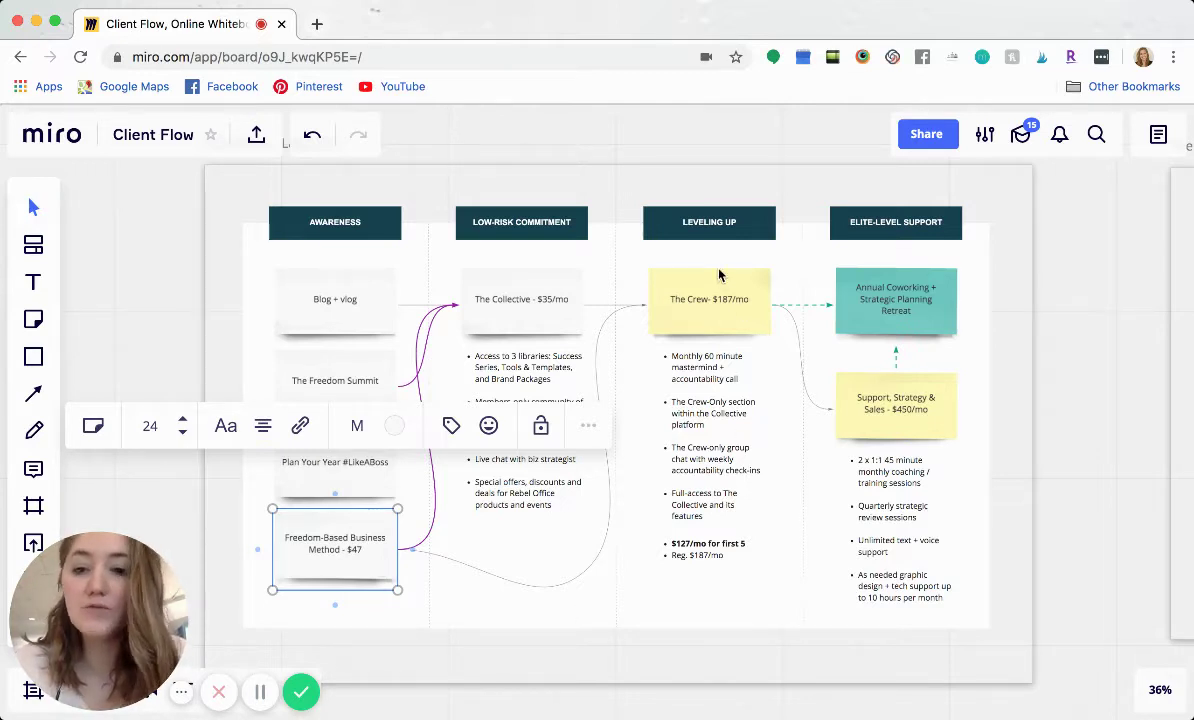
left_click(728, 619)
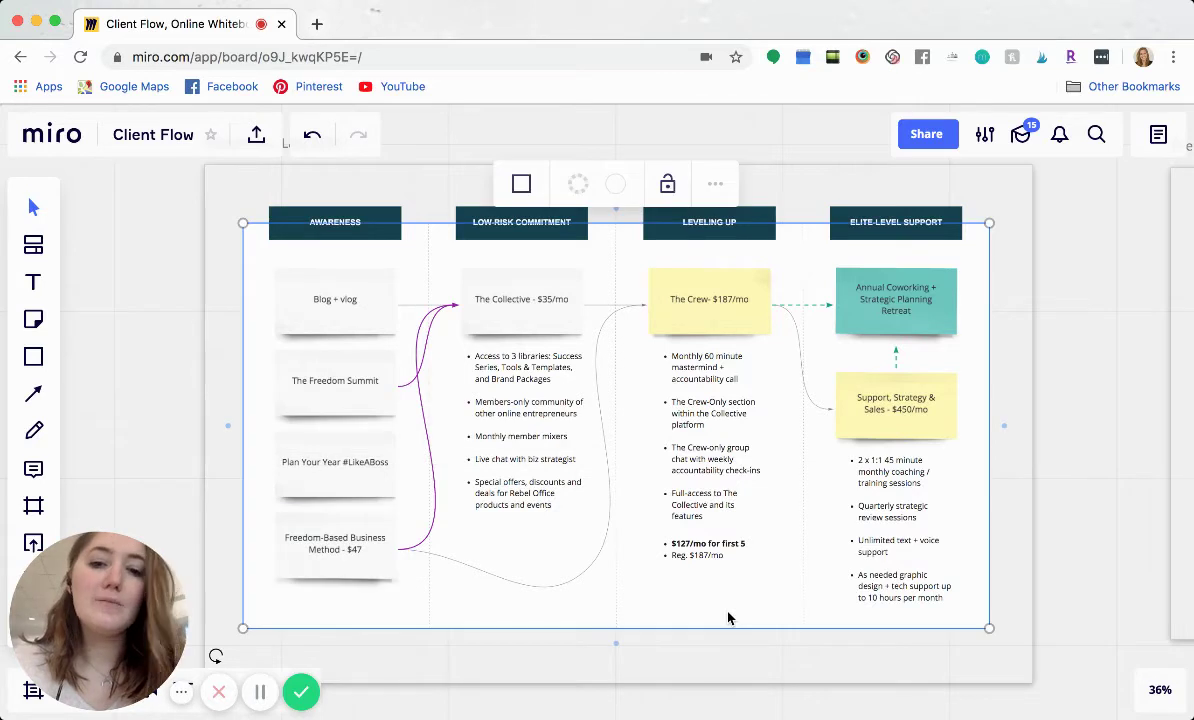
left_click(1072, 474)
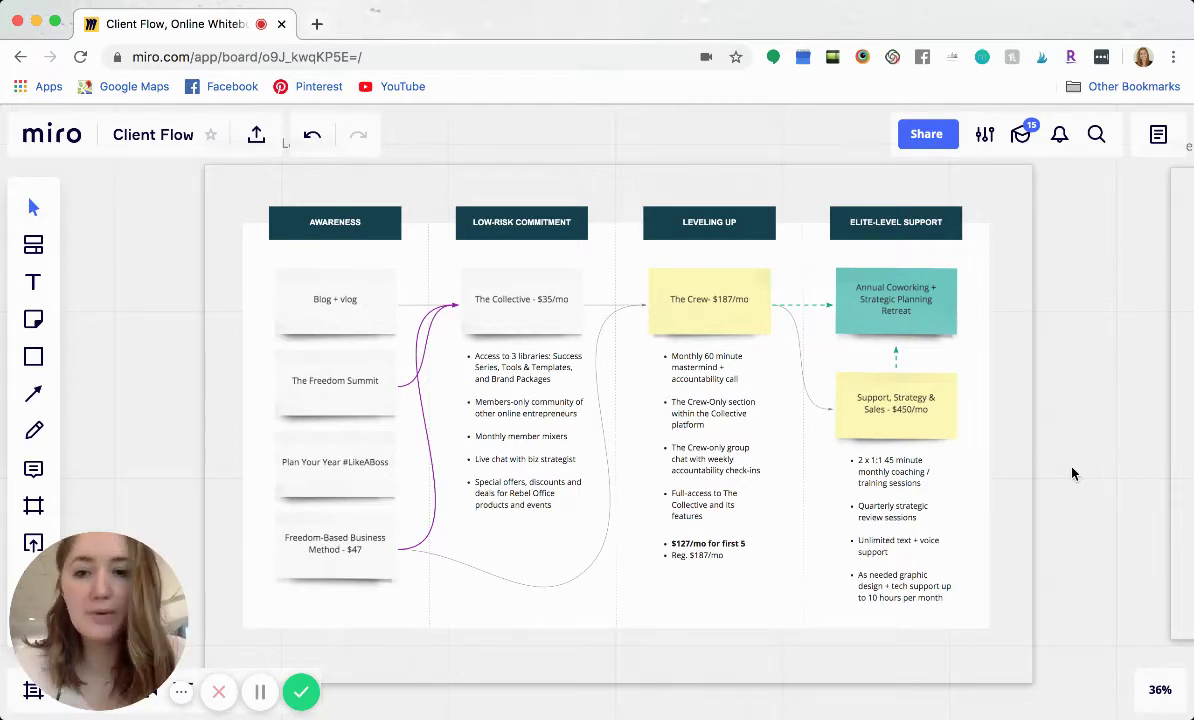
Examine The Collective 2020 Action Plan diagram, including its Monthly Sprint, Evergreen and Content branches and the Trainings box
scroll(1073, 473, "down", 3)
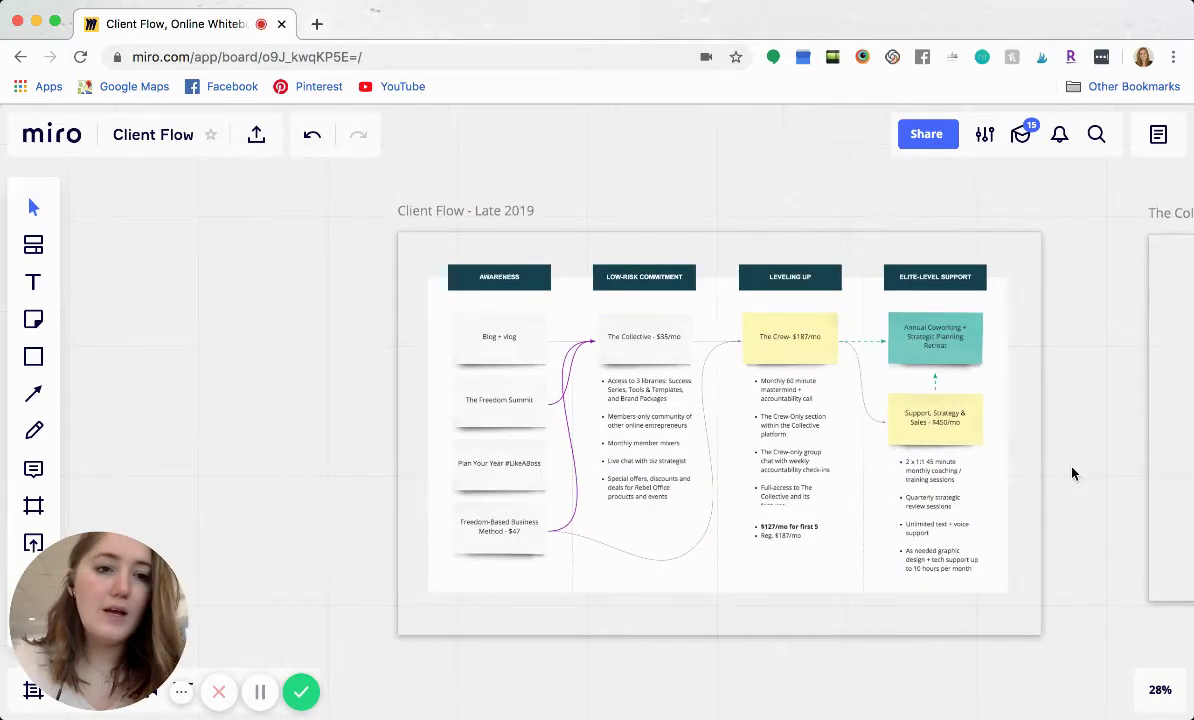
scroll(829, 458, "right", 5)
scroll(552, 449, "right", 4)
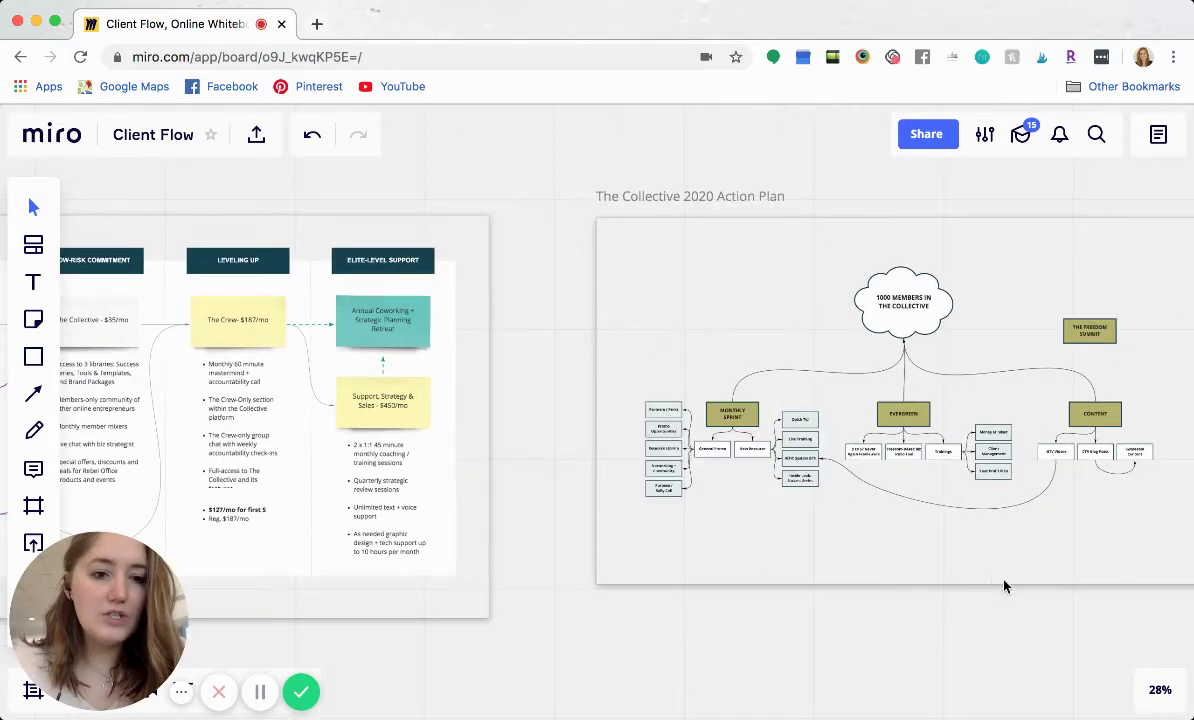
scroll(905, 620, "right", 1)
scroll(905, 620, "right", 4)
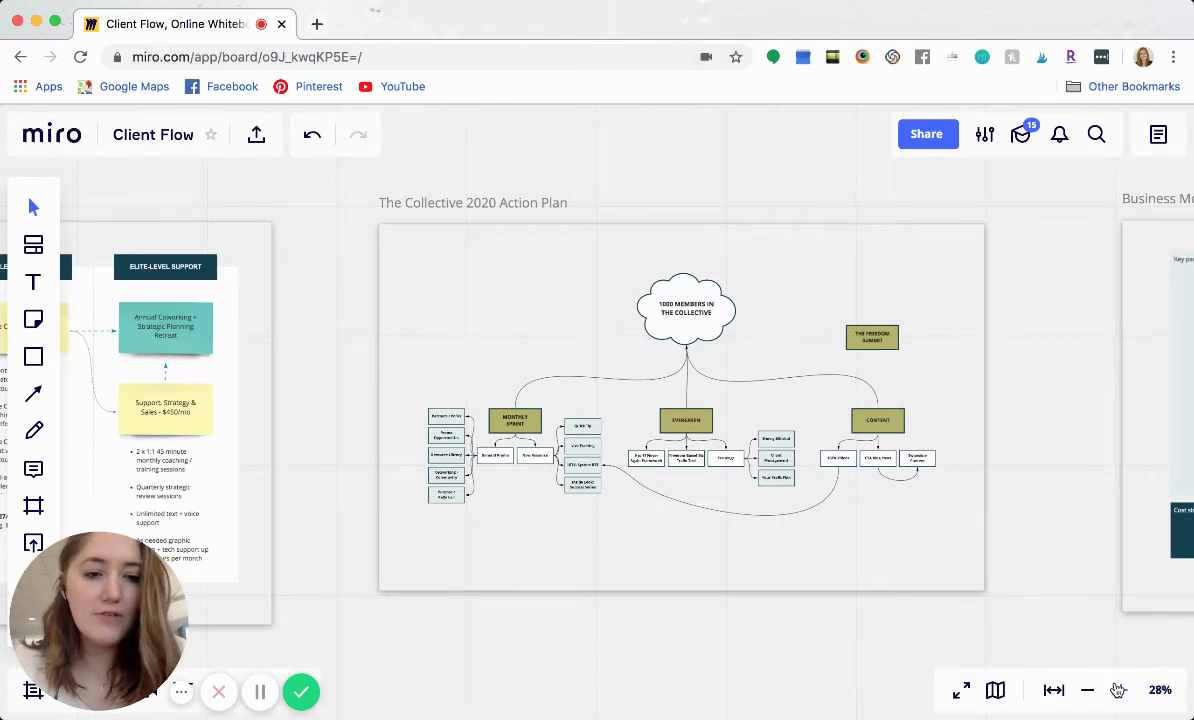
left_click(1121, 690)
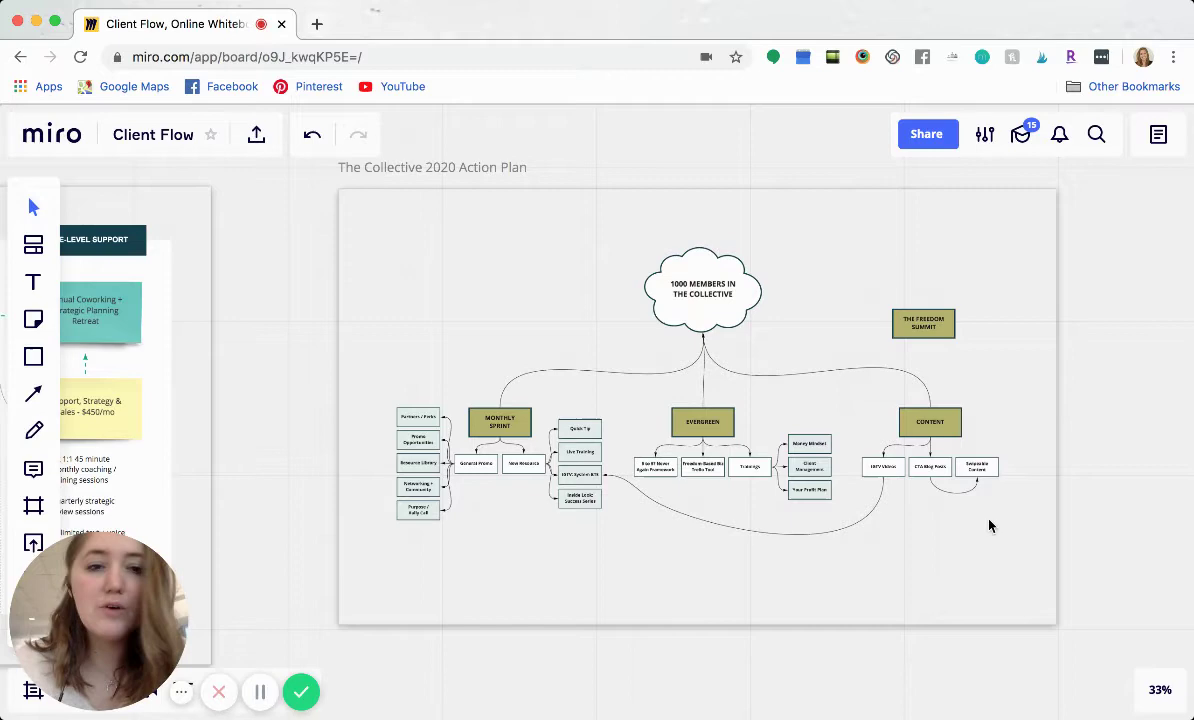
scroll(989, 526, "down", 2)
scroll(989, 526, "up", 3)
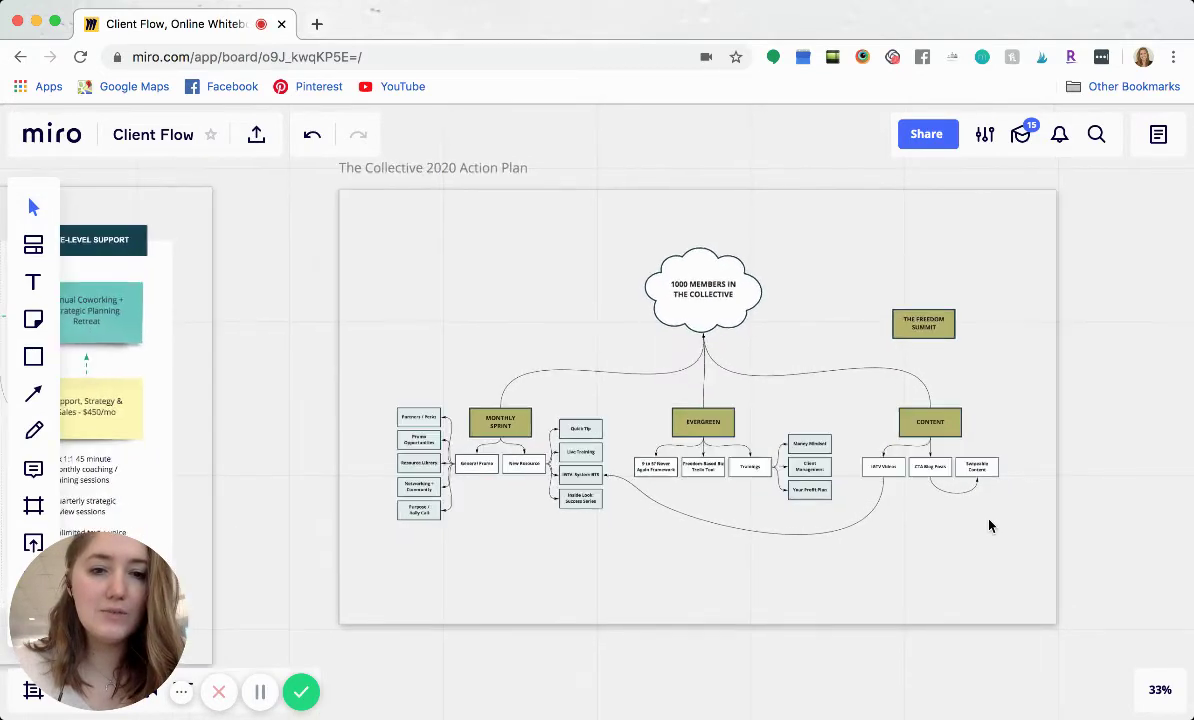
scroll(989, 526, "up", 5)
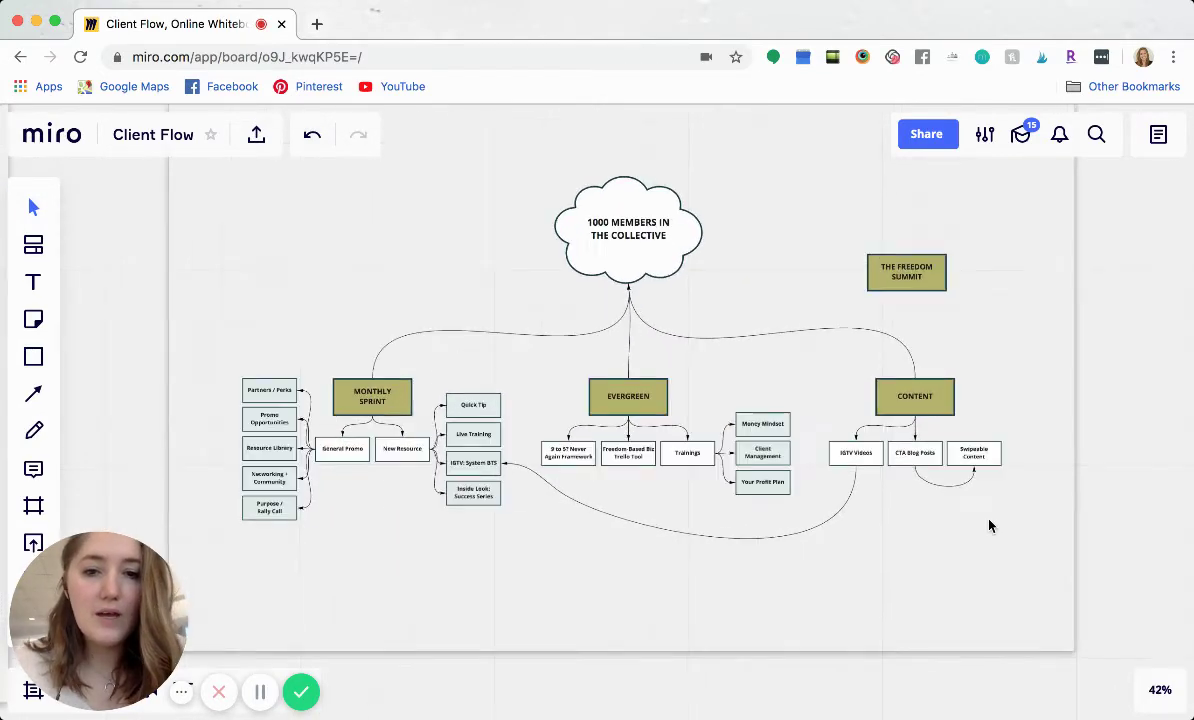
scroll(989, 526, "up", 1)
left_click_drag(919, 554, 979, 608)
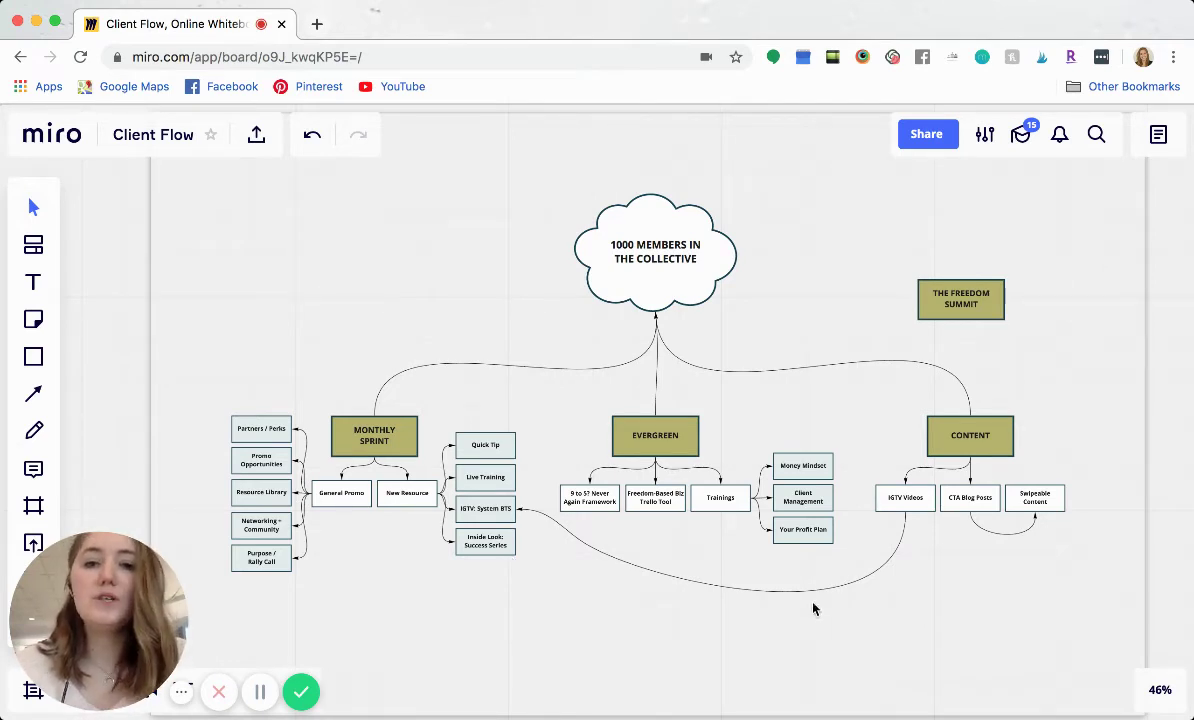
left_click(713, 503)
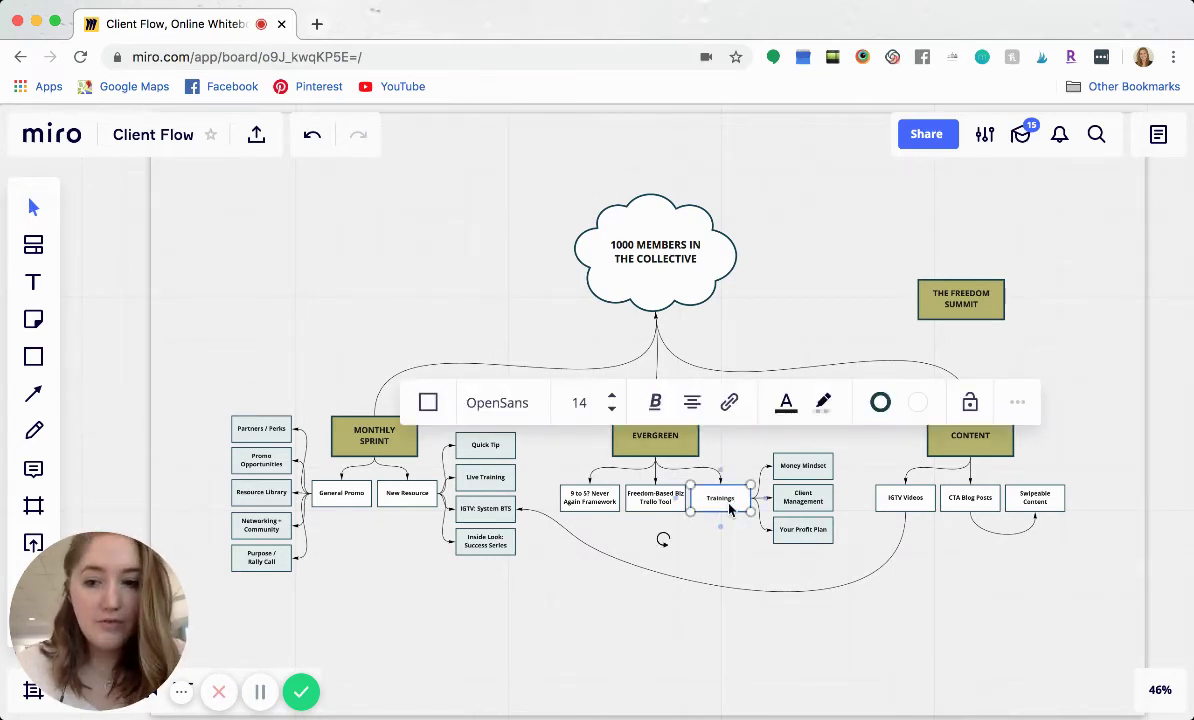
left_click(740, 564)
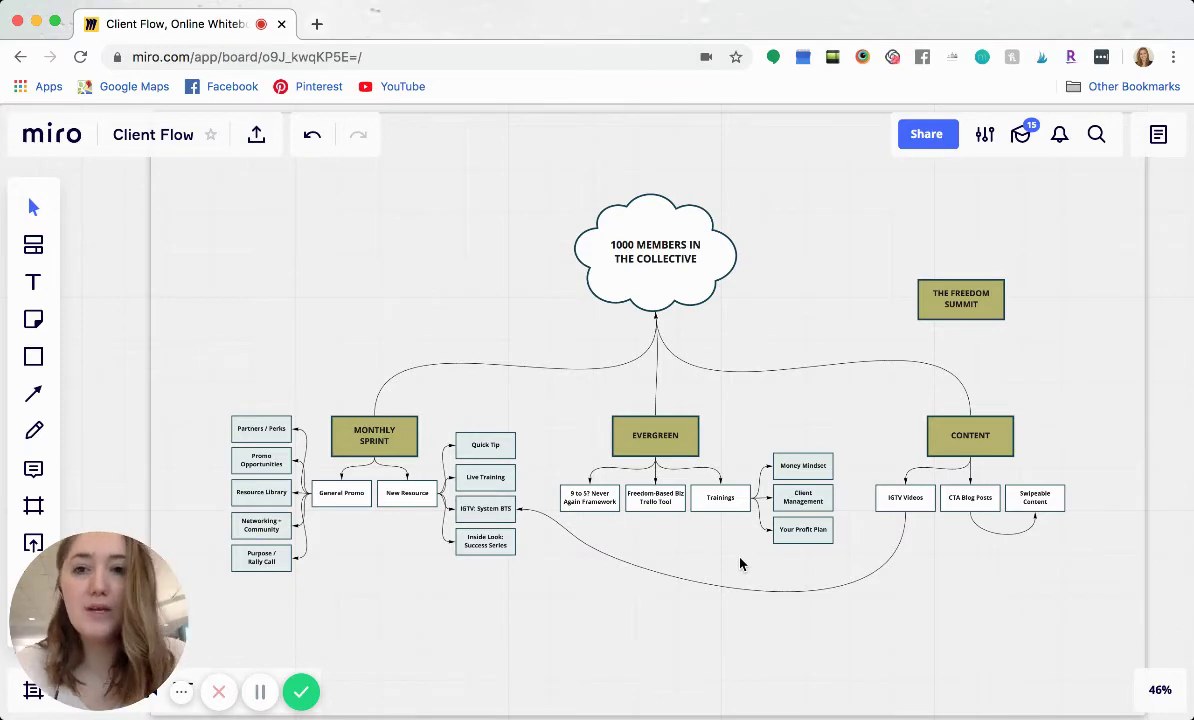
Inspect the Business Model Canvas frame and select the blank sticky note between Key resources and Key propositions
scroll(741, 589, "right", 5)
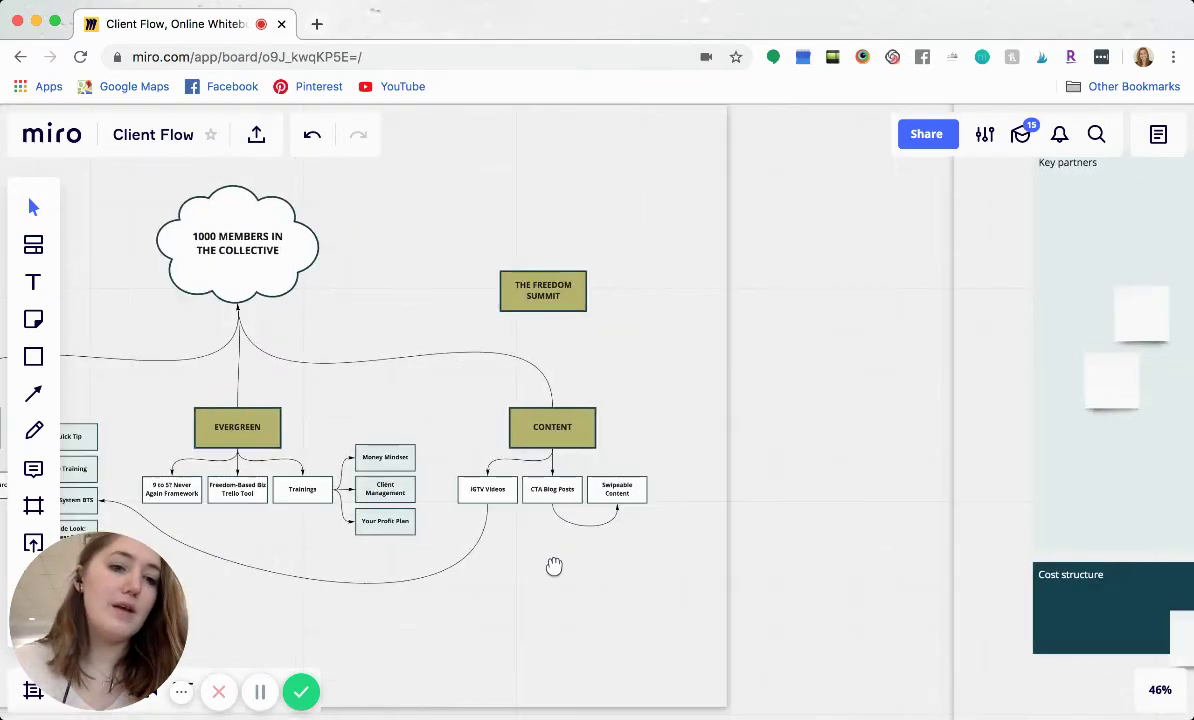
left_click_drag(728, 435, 111, 448)
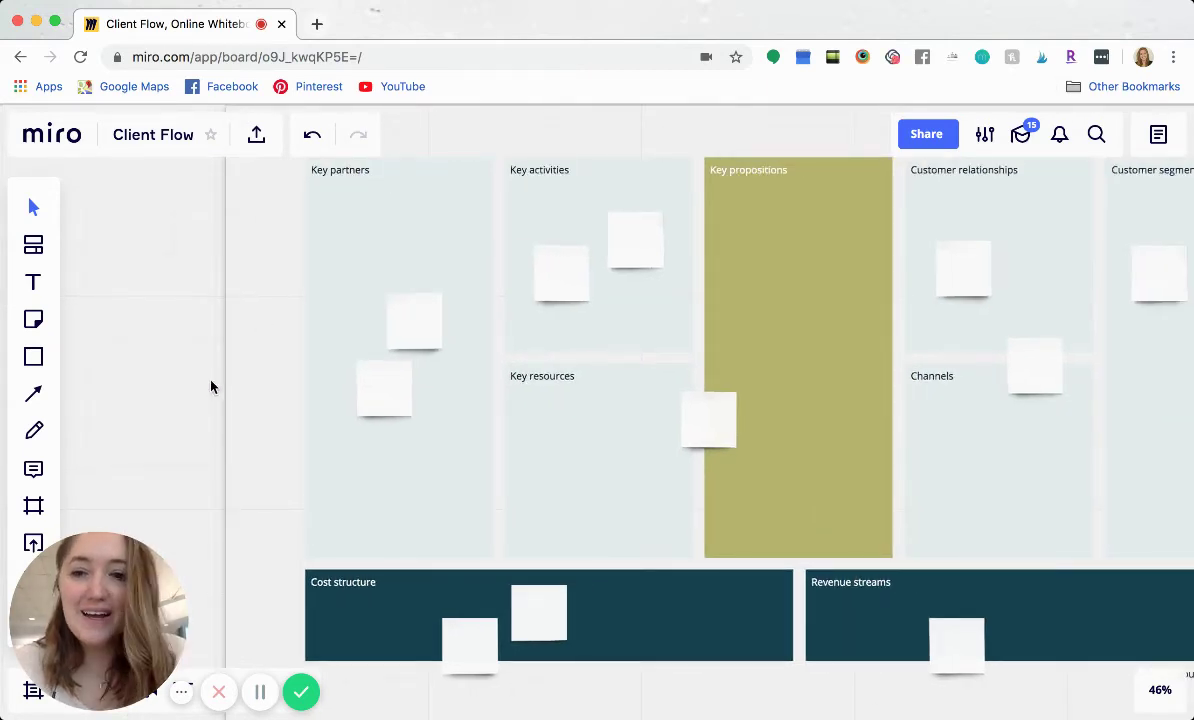
left_click_drag(98, 379, 72, 377)
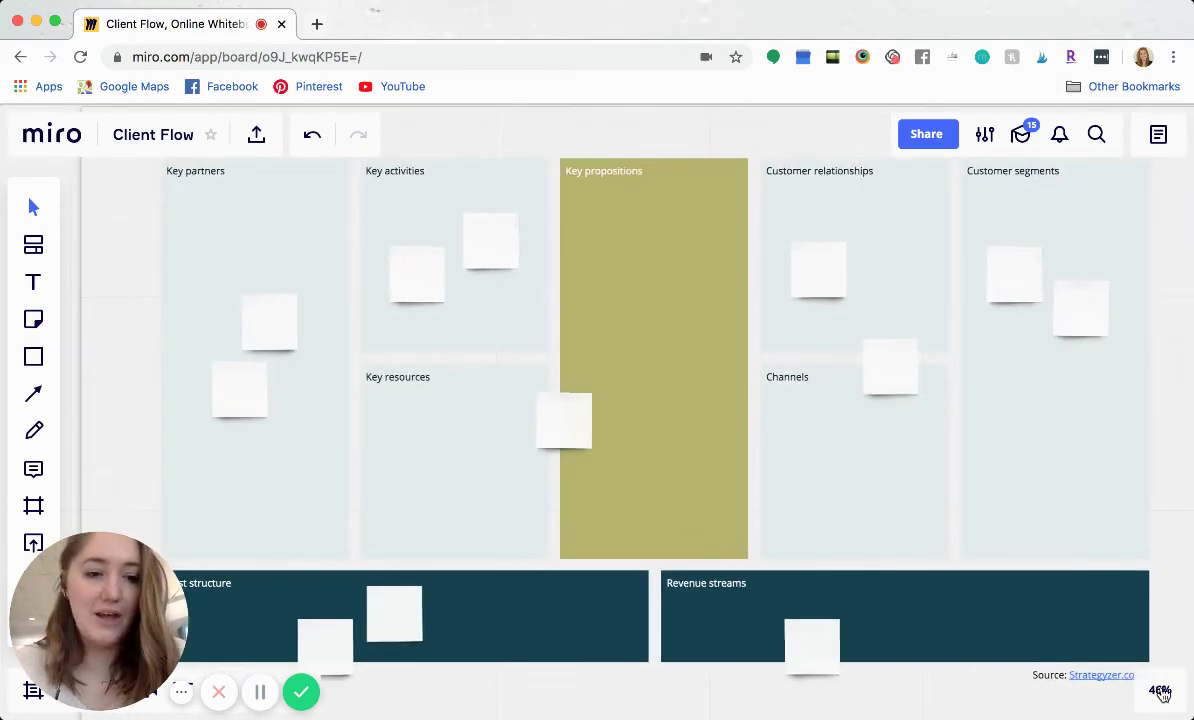
left_click(1090, 691)
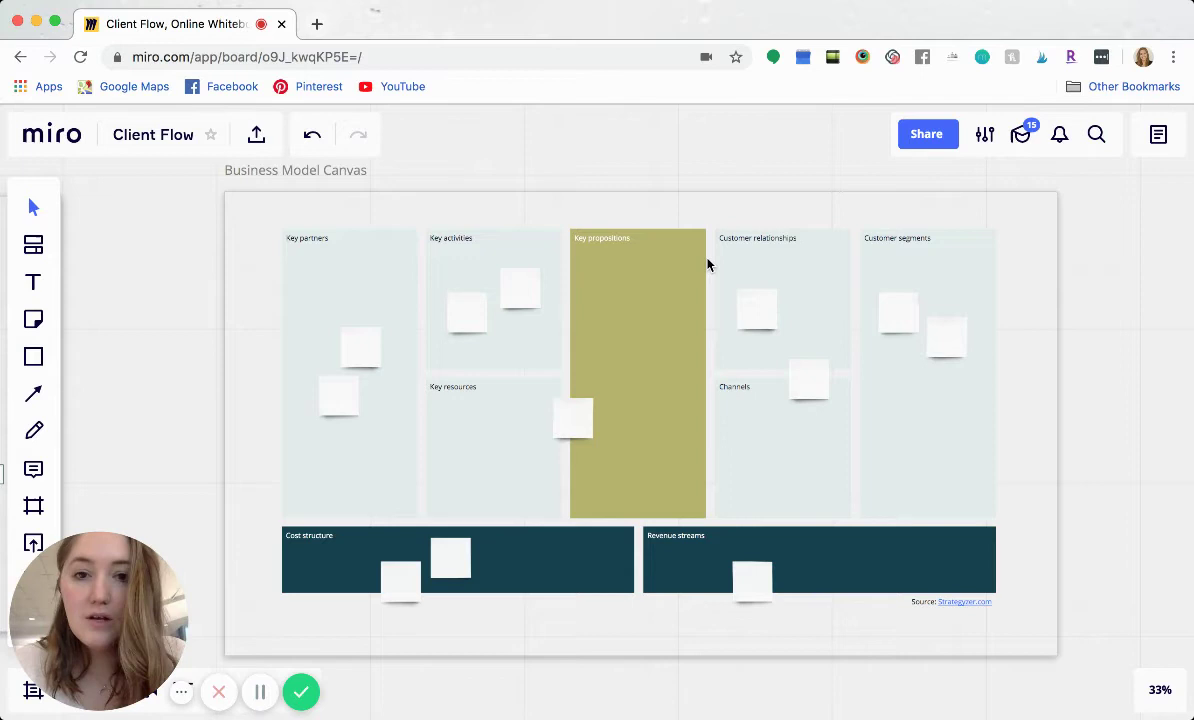
left_click(581, 430)
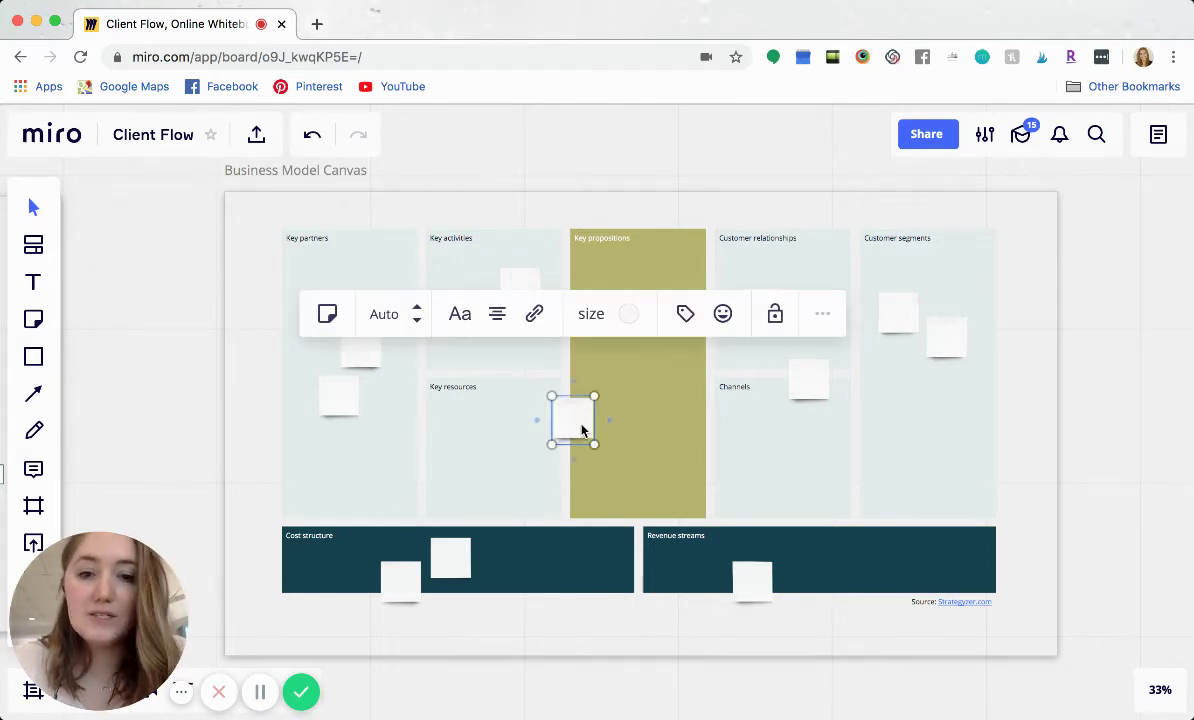
Look through the recommended templates, such as Mind Map and Customer Journey Map, and close the template gallery without adding one
left_click(34, 246)
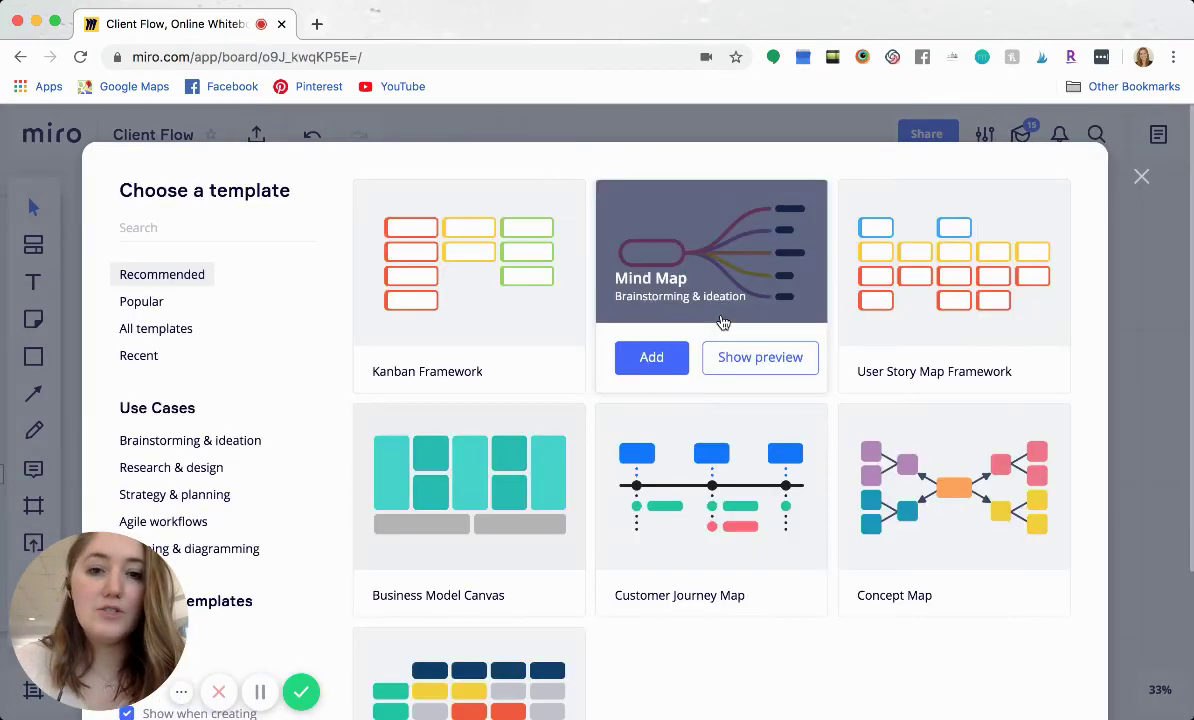
mouse_move(765, 605)
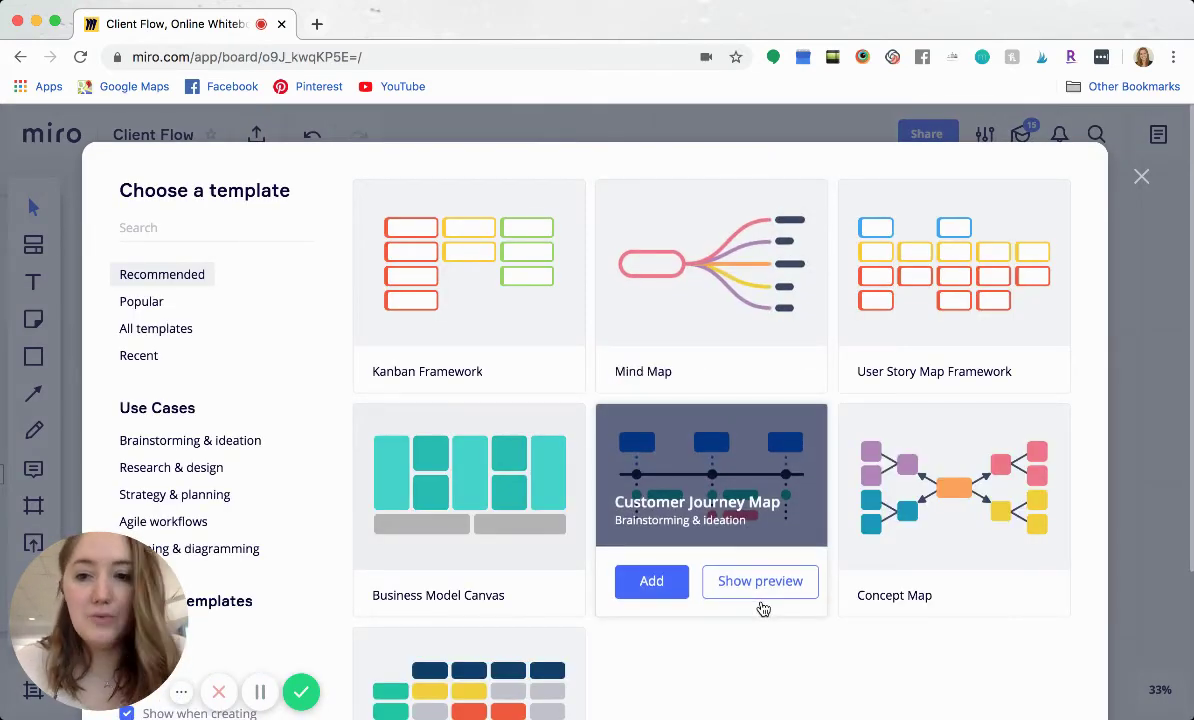
left_click(1142, 177)
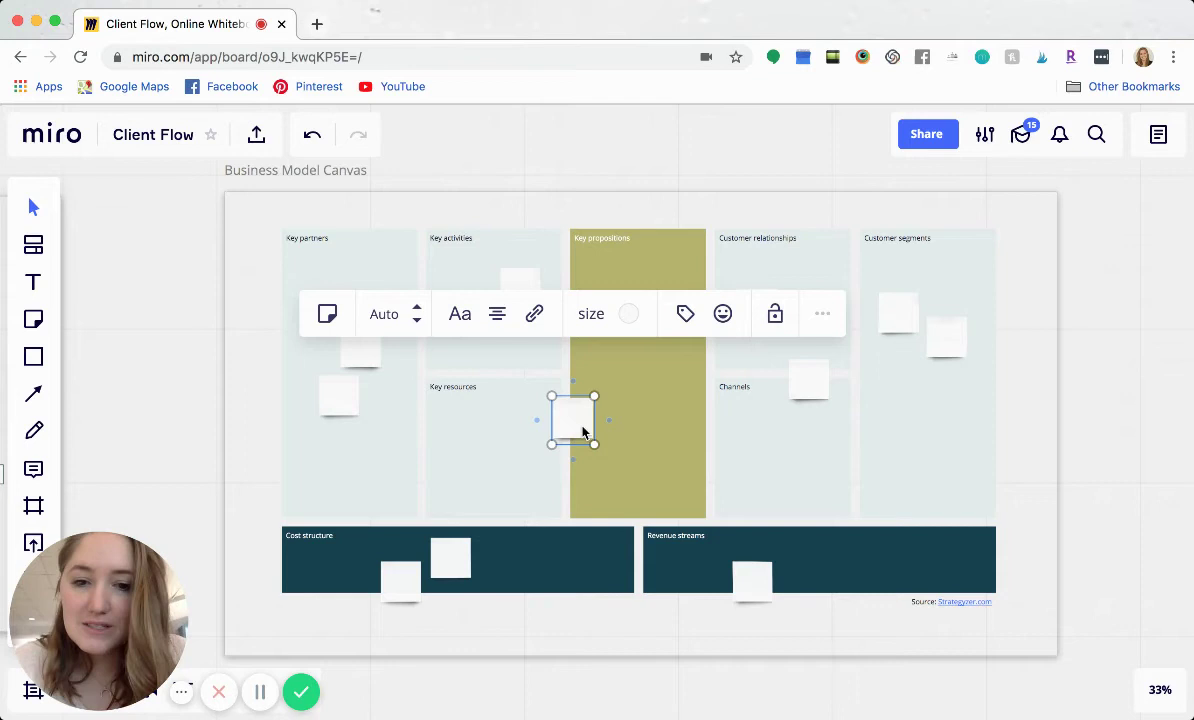
Write "Delivering high quality resources" on the blank sticky note between Key resources and Key propositions
mouse_move(560, 430)
left_mouse_down()
mouse_move(605, 428)
mouse_move(562, 421)
mouse_move(575, 435)
left_mouse_up()
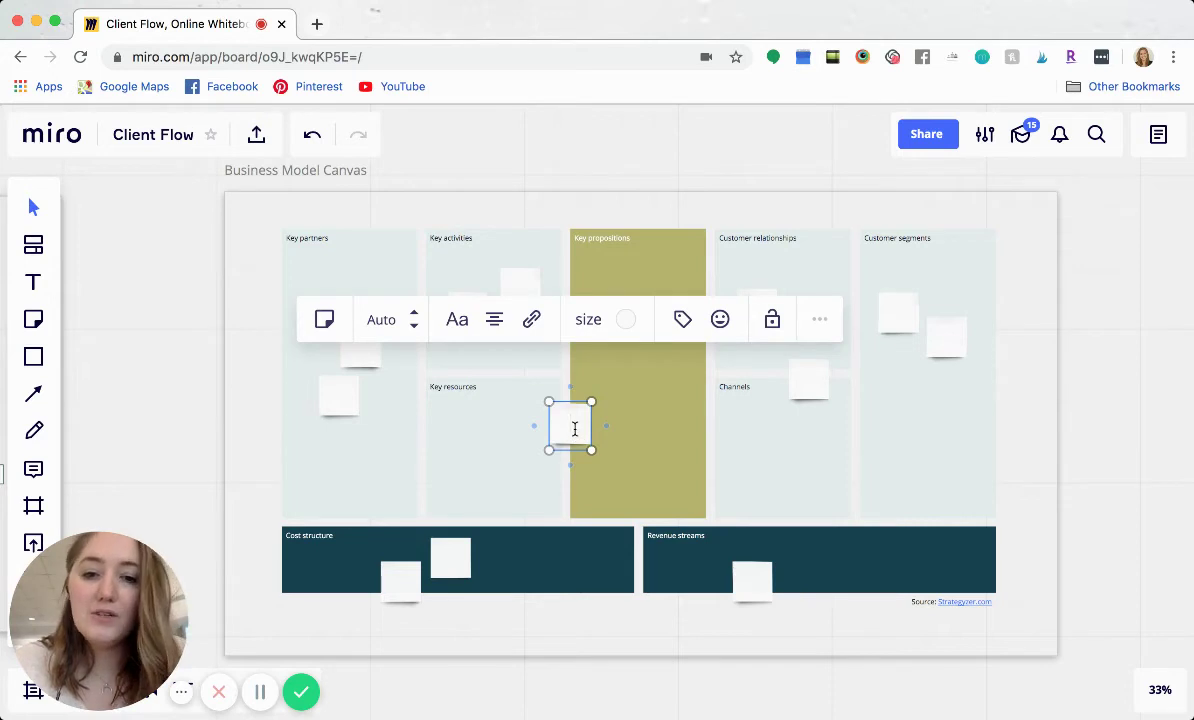
left_click(575, 429)
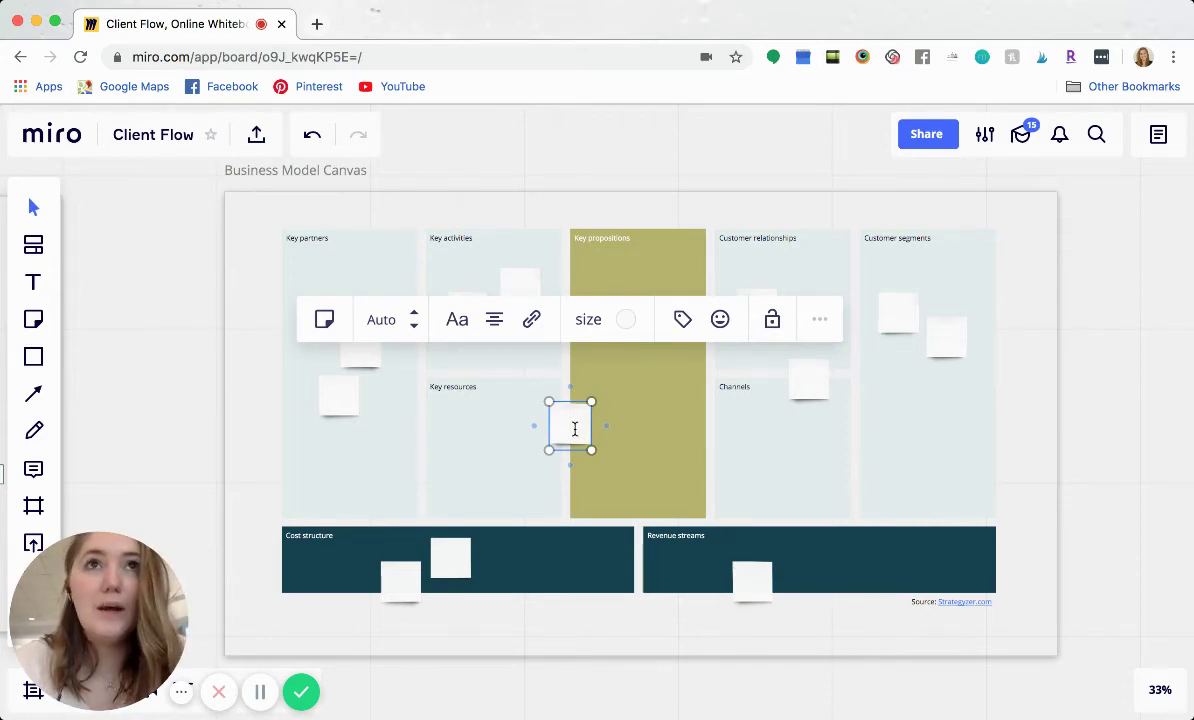
type("Deliver")
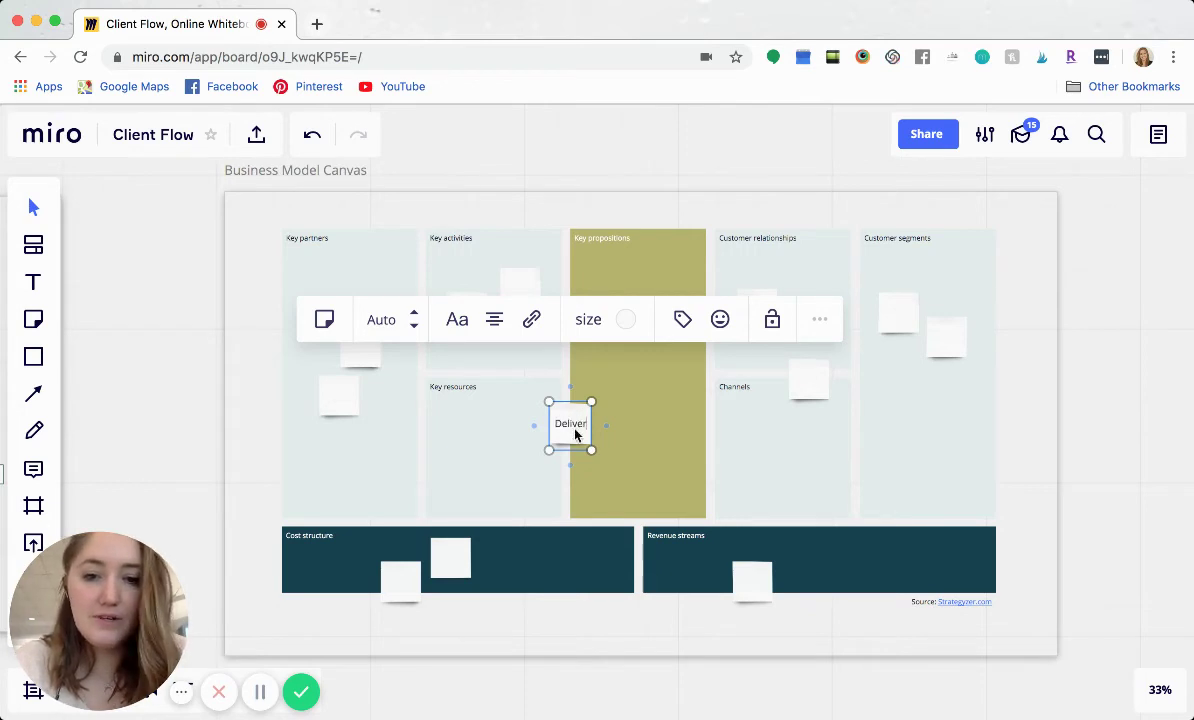
type("ing high quality")
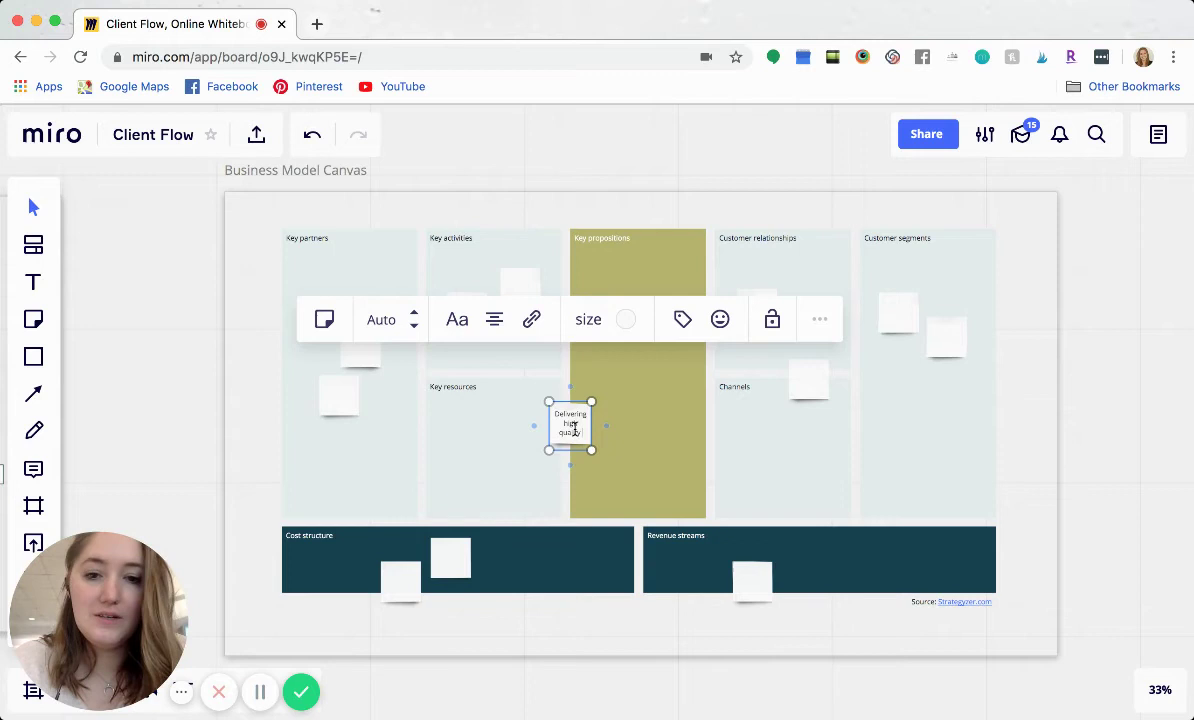
type(" resources")
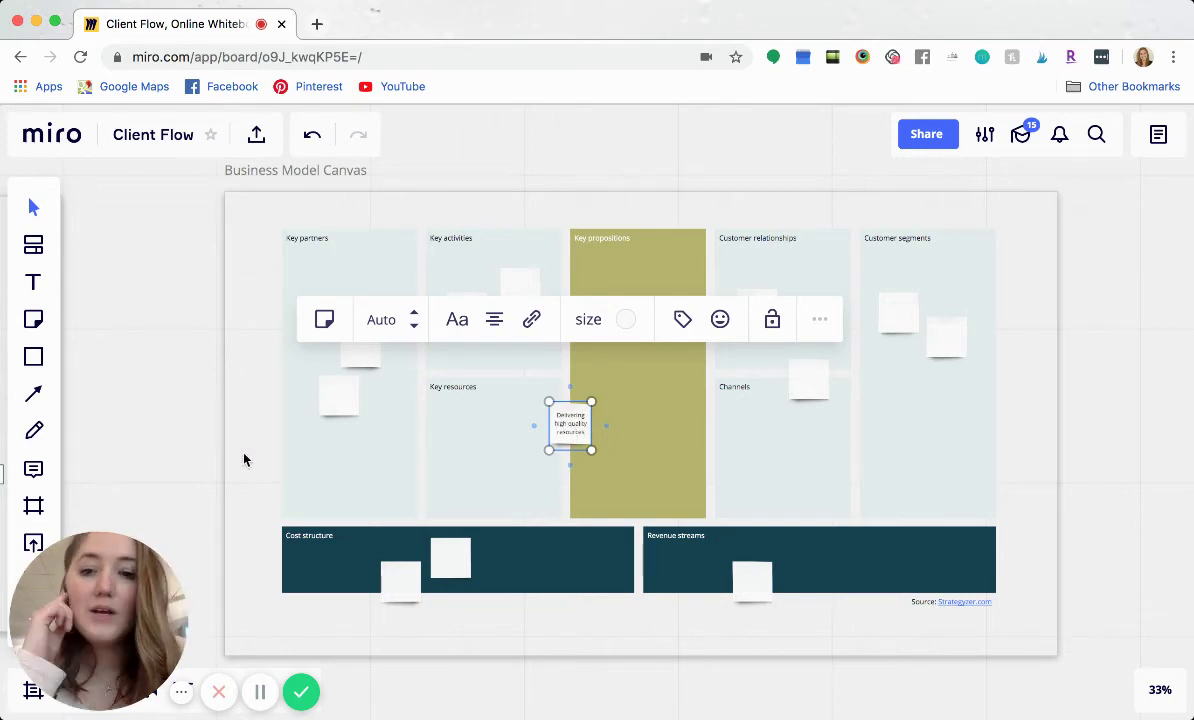
Move the "Delivering high quality resources" note into the upper part of Key propositions and the Revenue streams note closer to its section heading
left_click(546, 420)
left_click_drag(575, 428, 613, 298)
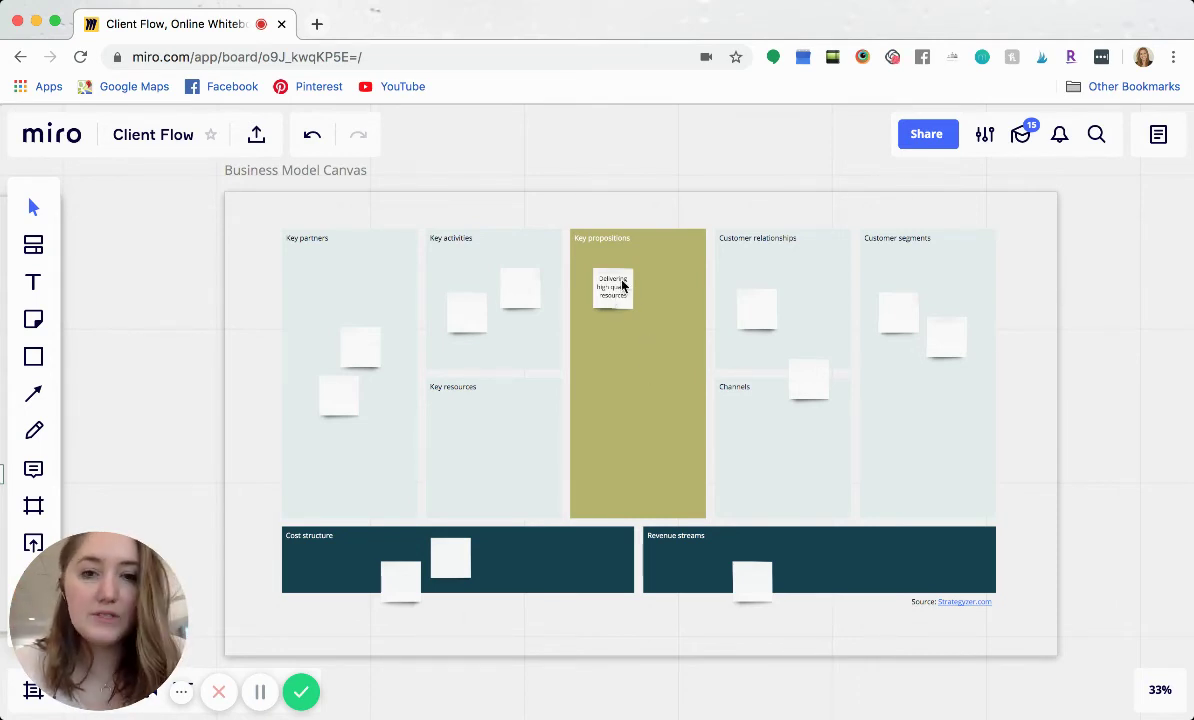
left_click_drag(616, 284, 614, 293)
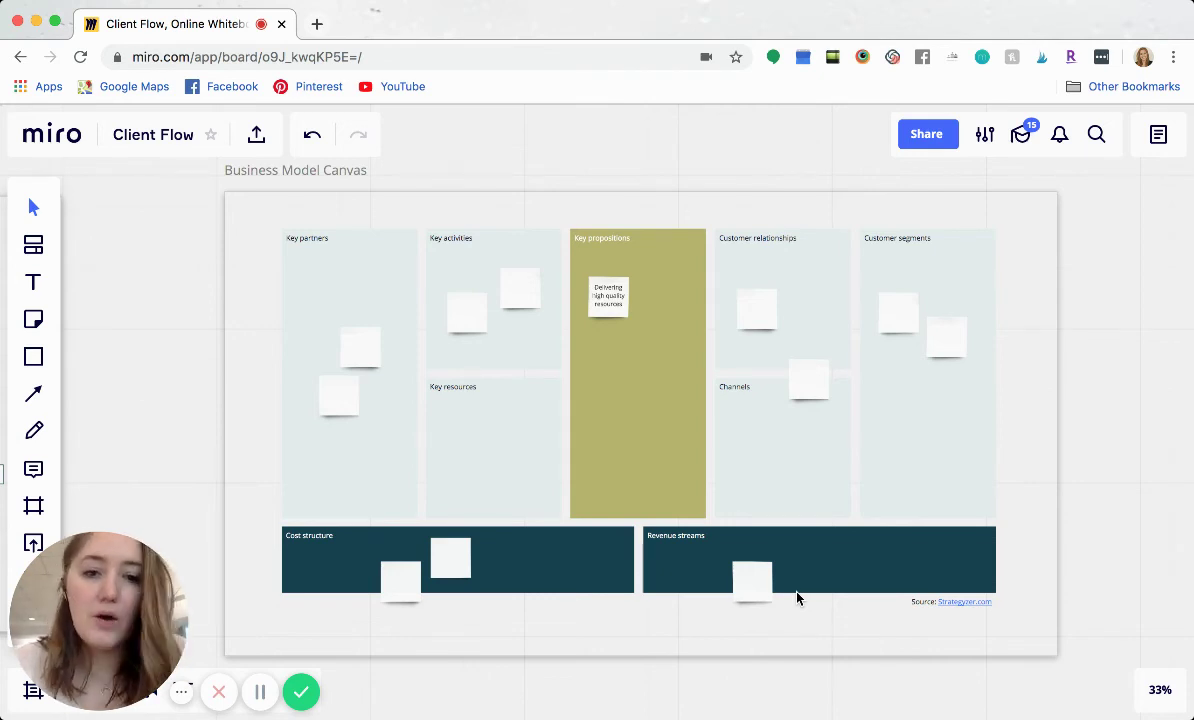
left_click_drag(771, 577, 692, 579)
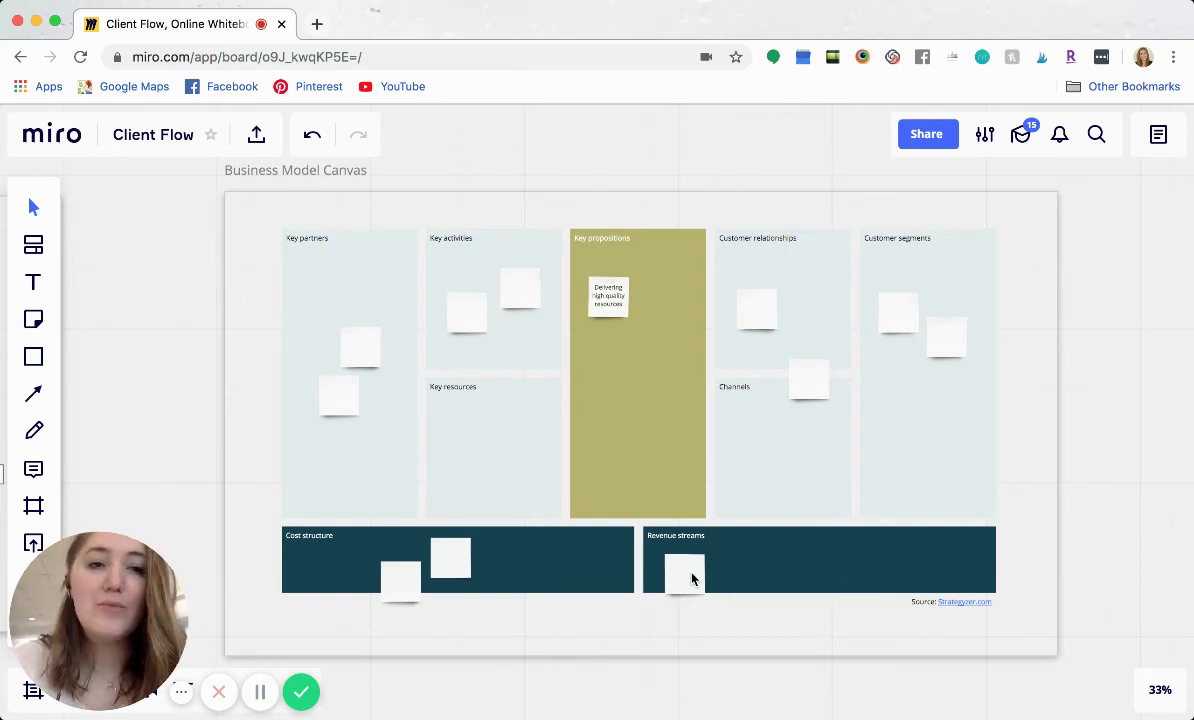
left_click_drag(858, 442, 865, 442)
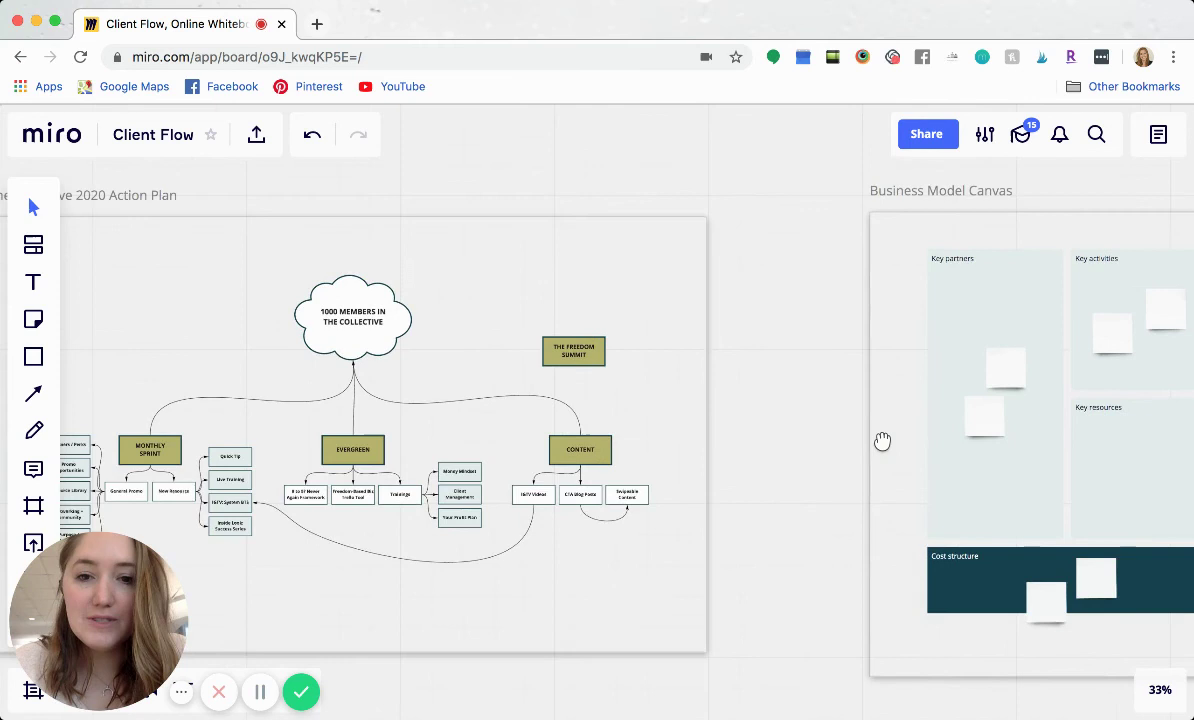
left_click_drag(882, 441, 917, 439)
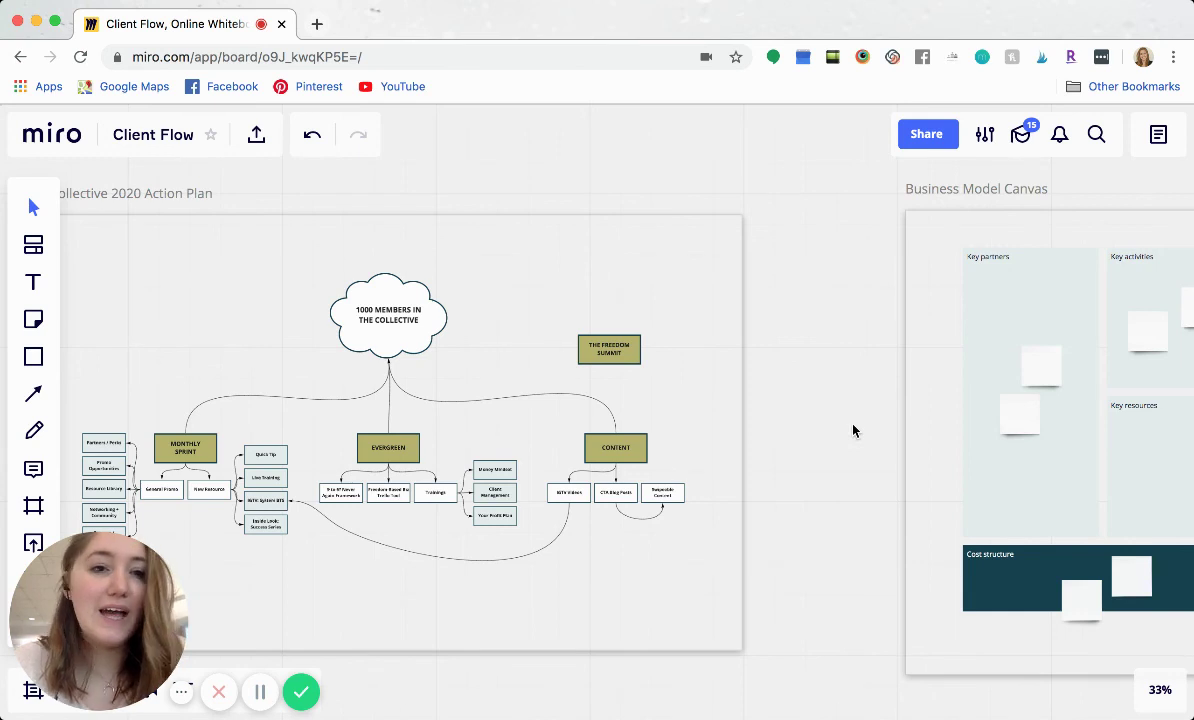
left_click_drag(853, 428, 480, 424)
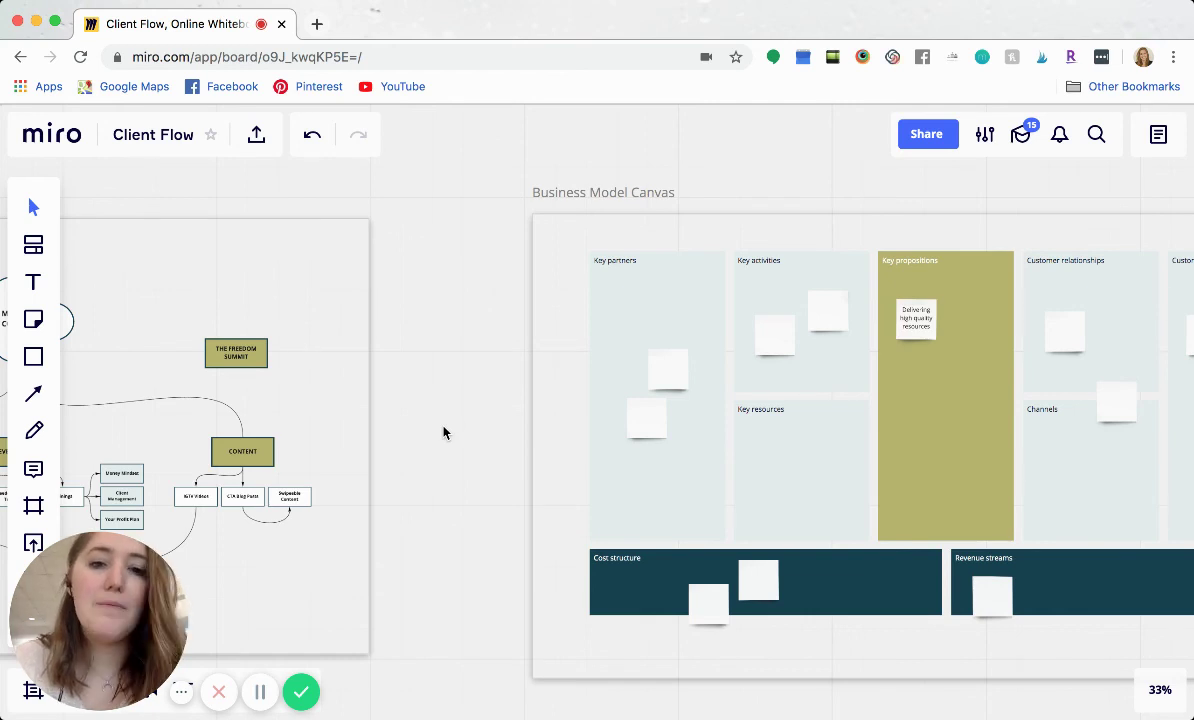
scroll(301, 421, "right", 5)
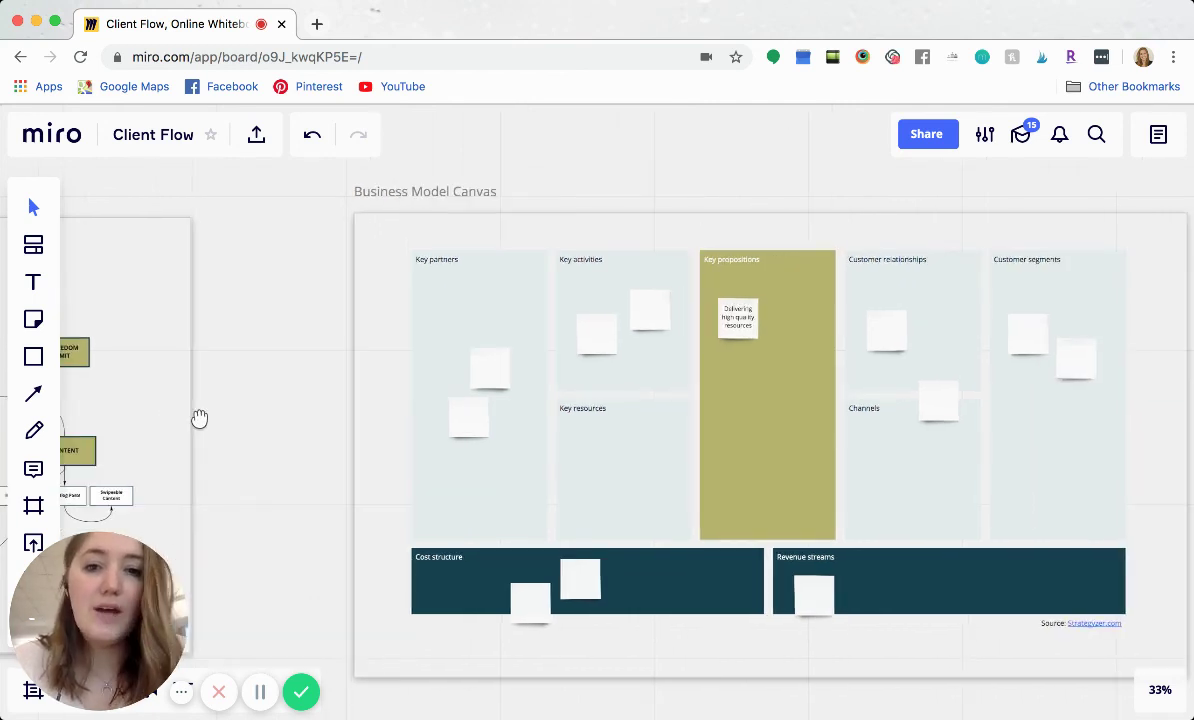